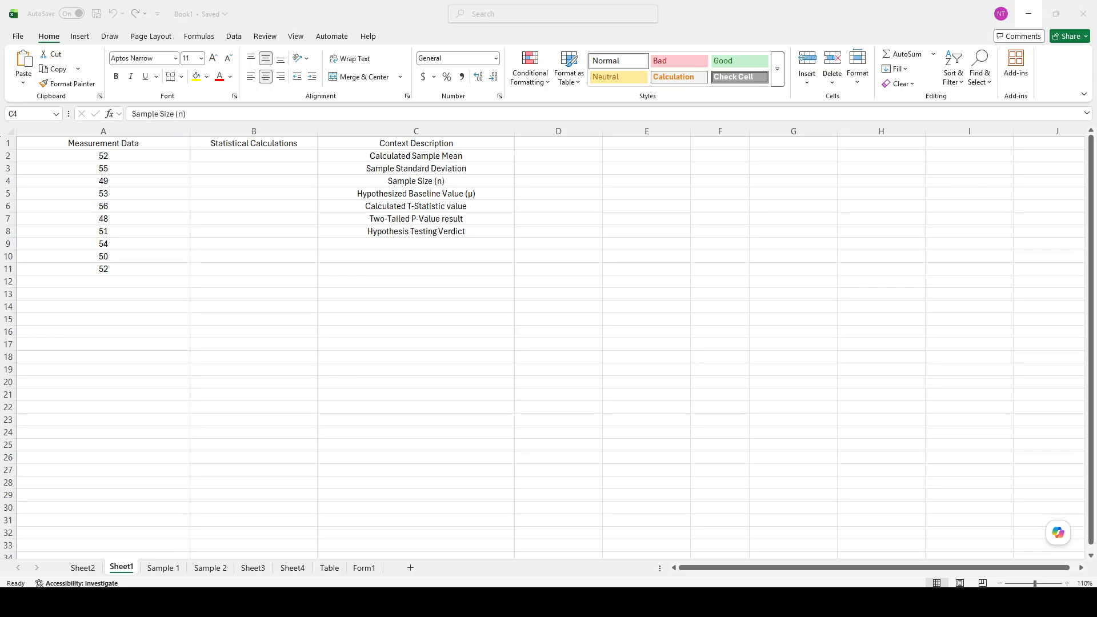
# Step: Bold the Measurement Data header in cell A1
pyautogui.click(125, 134)
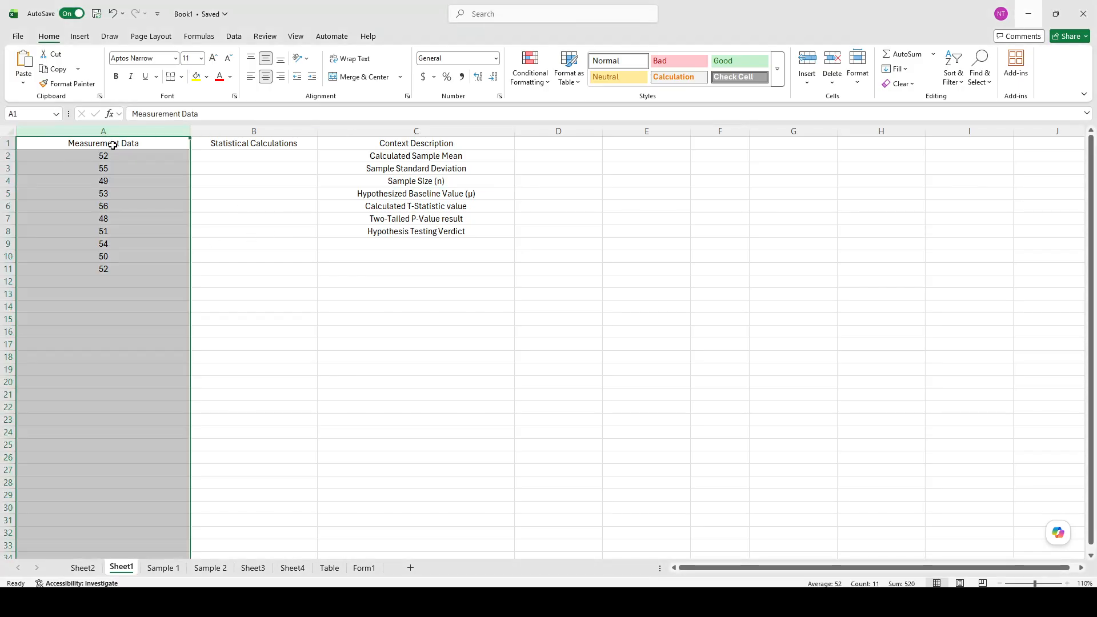
pyautogui.click(113, 145)
pyautogui.hotkey('ctrl', 'b')
# Step: Bold the Statistical Calculations header in cell B1
pyautogui.click(208, 182)
pyautogui.click(250, 147)
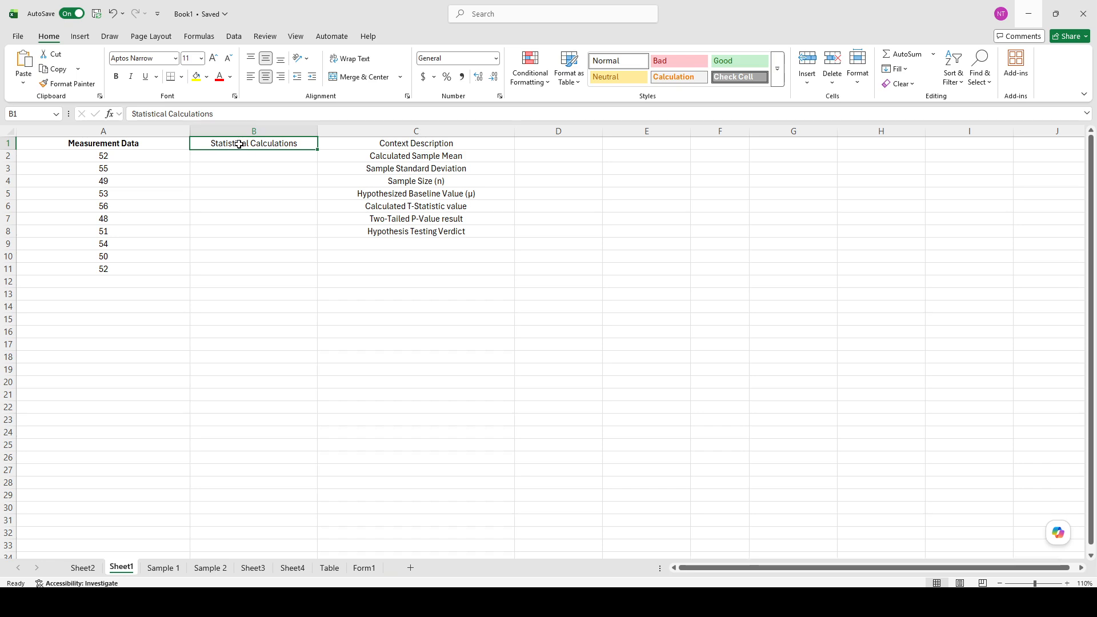
pyautogui.moveTo(119, 156); pyautogui.dragTo(59, 293)
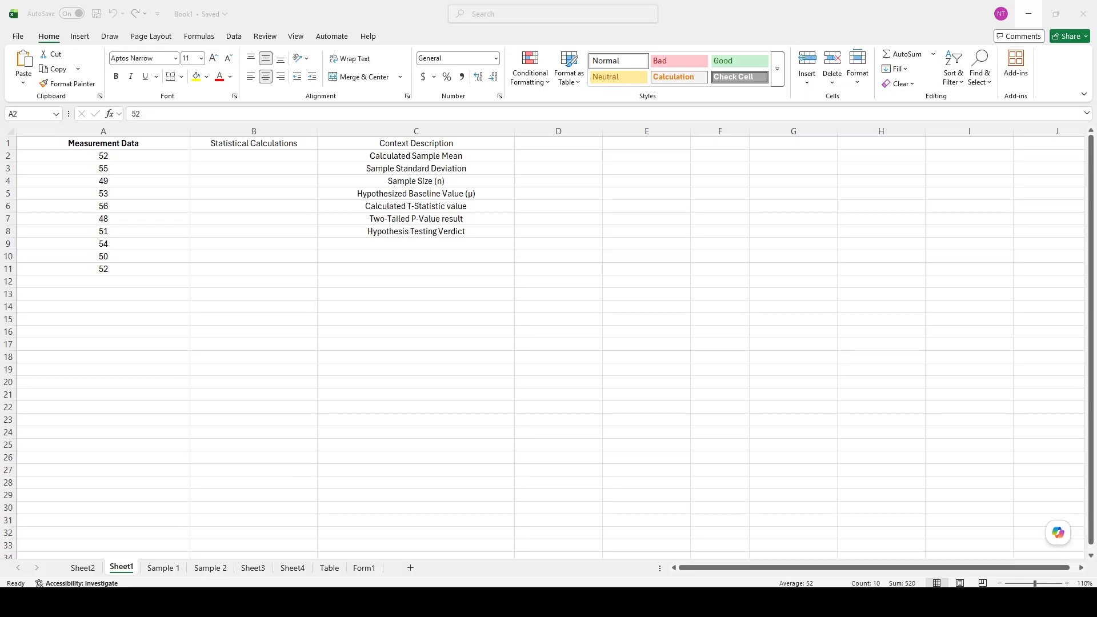
pyautogui.press('Right')
pyautogui.click(268, 144)
pyautogui.hotkey('ctrl', 'b')
# Step: Enter =AVERAGE(A2:A11) in B2 to calculate the sample mean
pyautogui.click(242, 160)
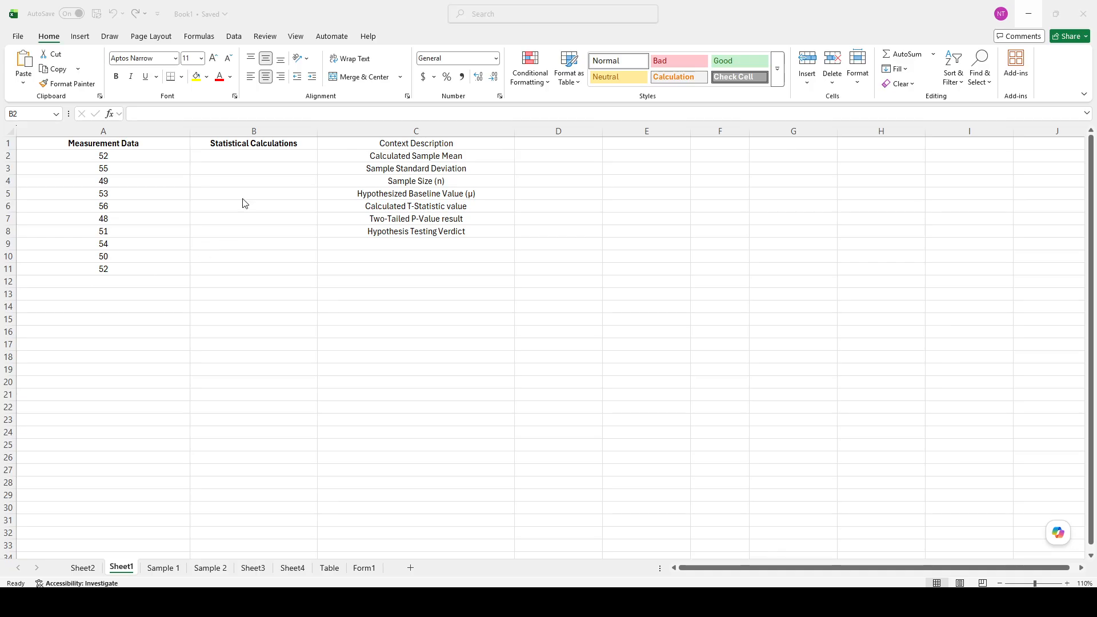
pyautogui.write('=AVERAGE(A2:A11)')
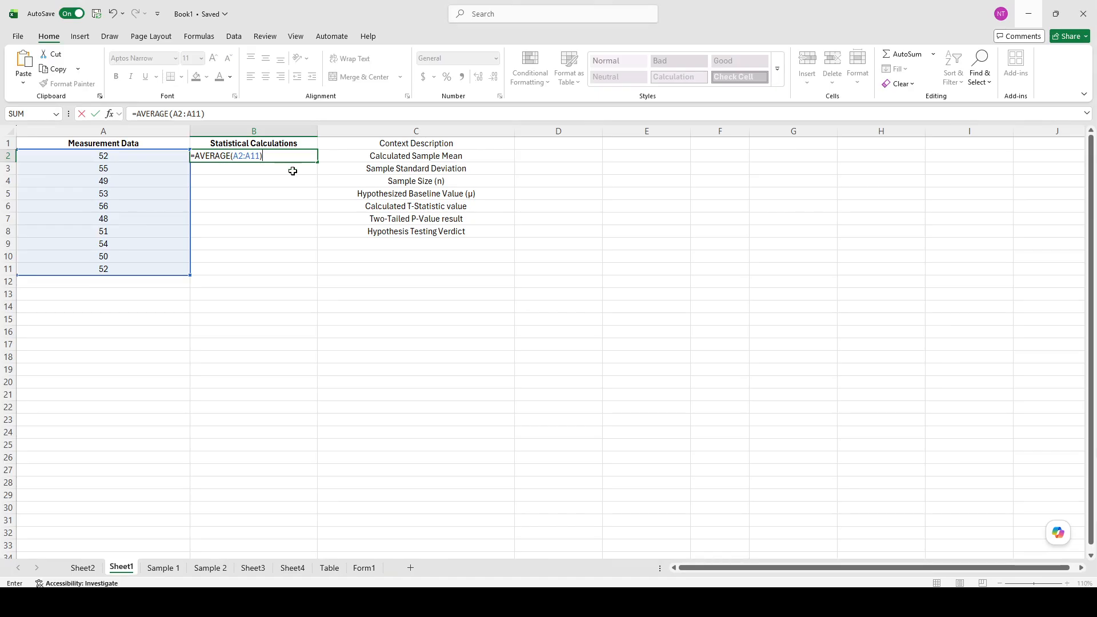
pyautogui.press('Return')
pyautogui.click(274, 153)
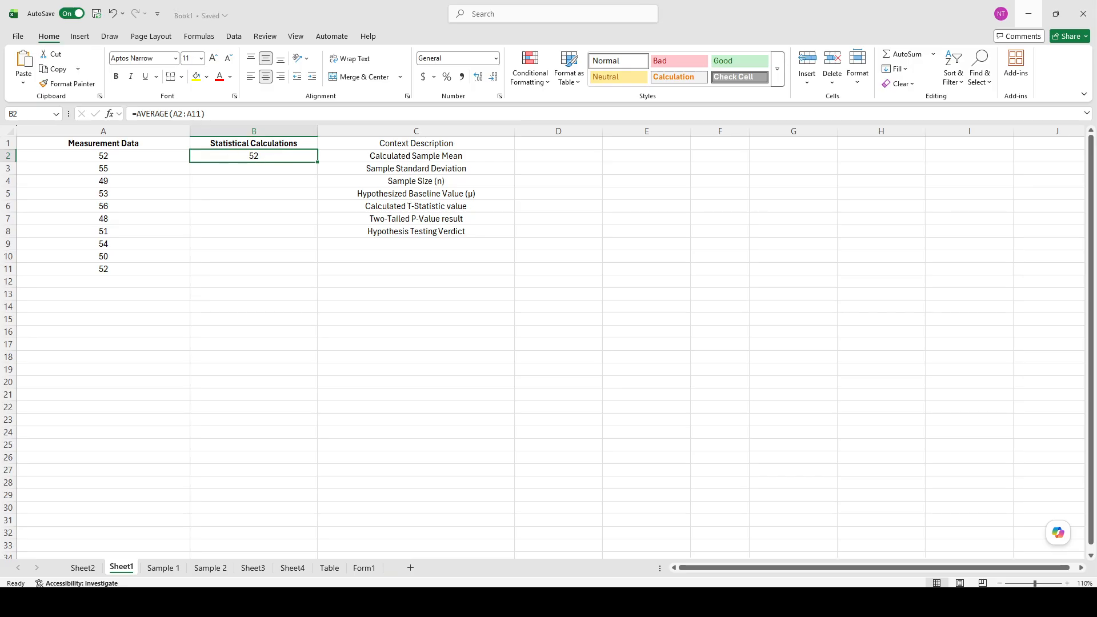
# Step: Enter =STDEV.S(A2:A11) in B3 to calculate the sample standard deviation
pyautogui.hotkey('alt', 'Tab')
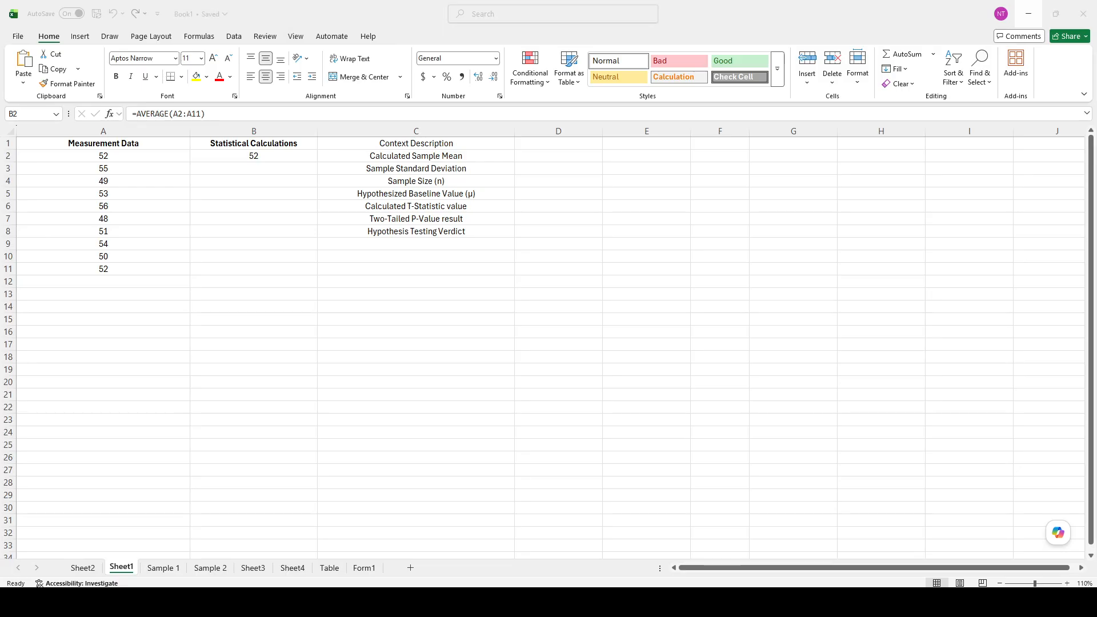
pyautogui.click(263, 167)
pyautogui.write('=STDEV.S(A2:A11)')
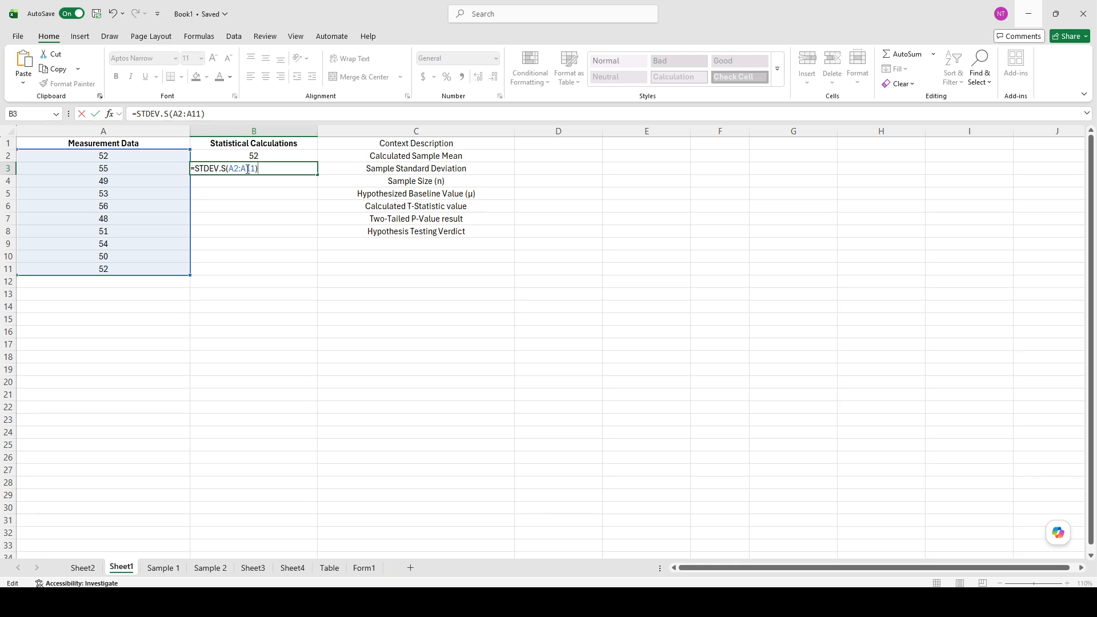
pyautogui.press('Return')
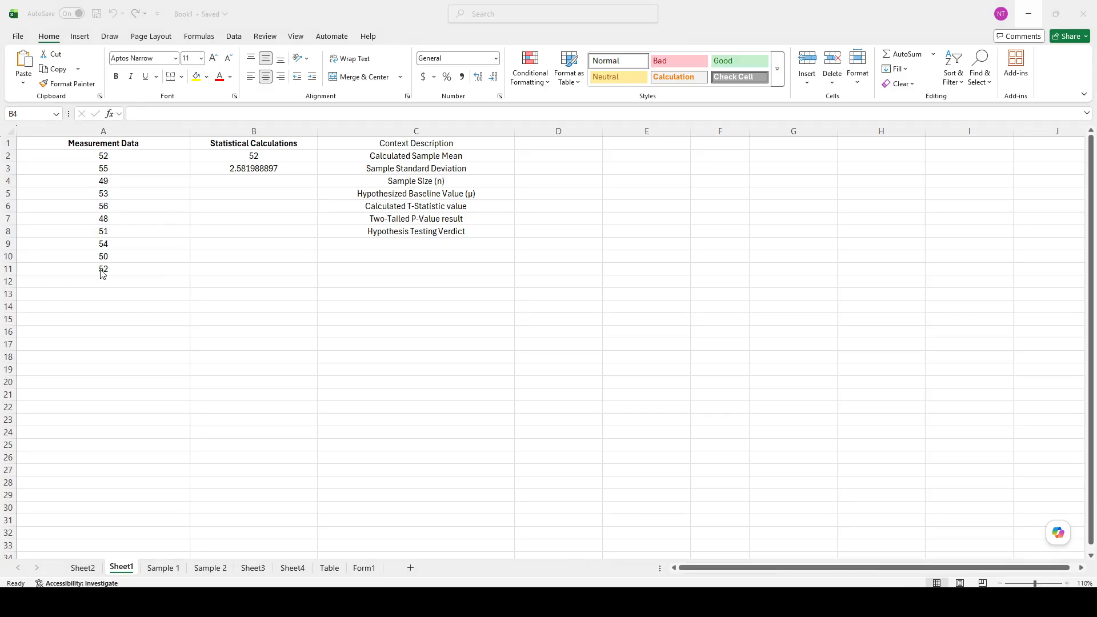
# Step: Enter =COUNT(A2:A11) in B4 to calculate the sample size
pyautogui.click(266, 178)
pyautogui.click(258, 166)
pyautogui.click(370, 168)
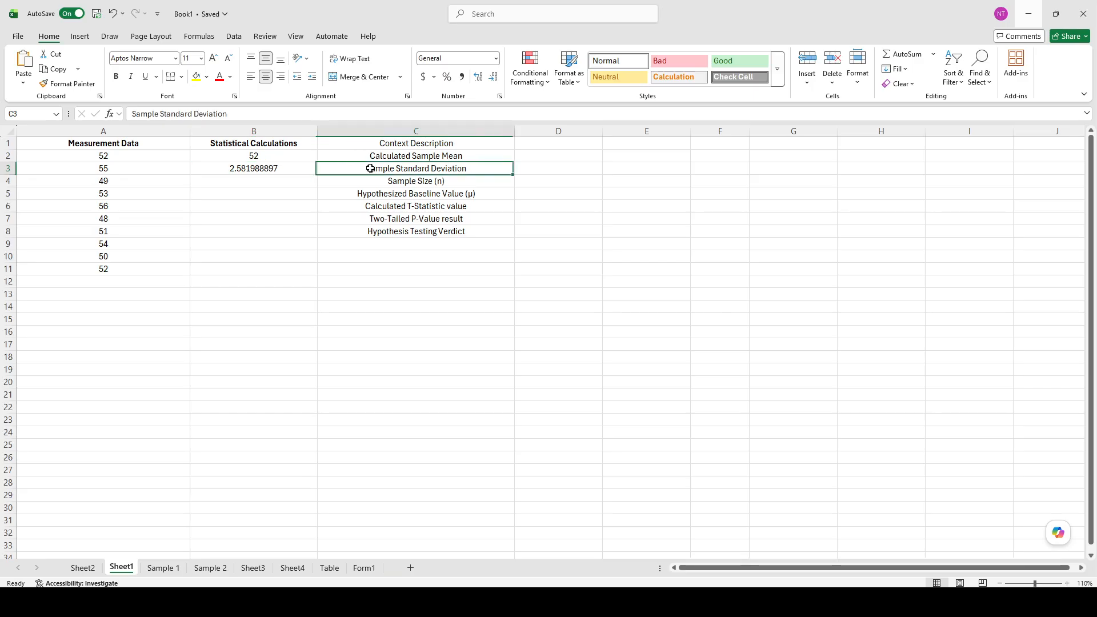
pyautogui.click(273, 169)
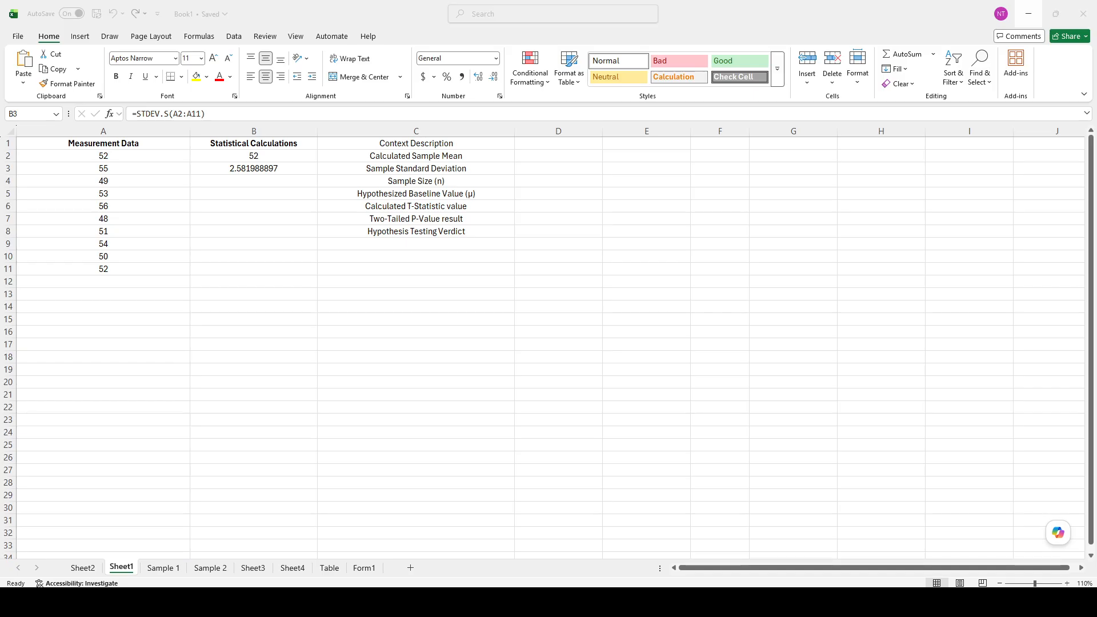
pyautogui.click(230, 183)
pyautogui.write('=COUNT(A2:A11)')
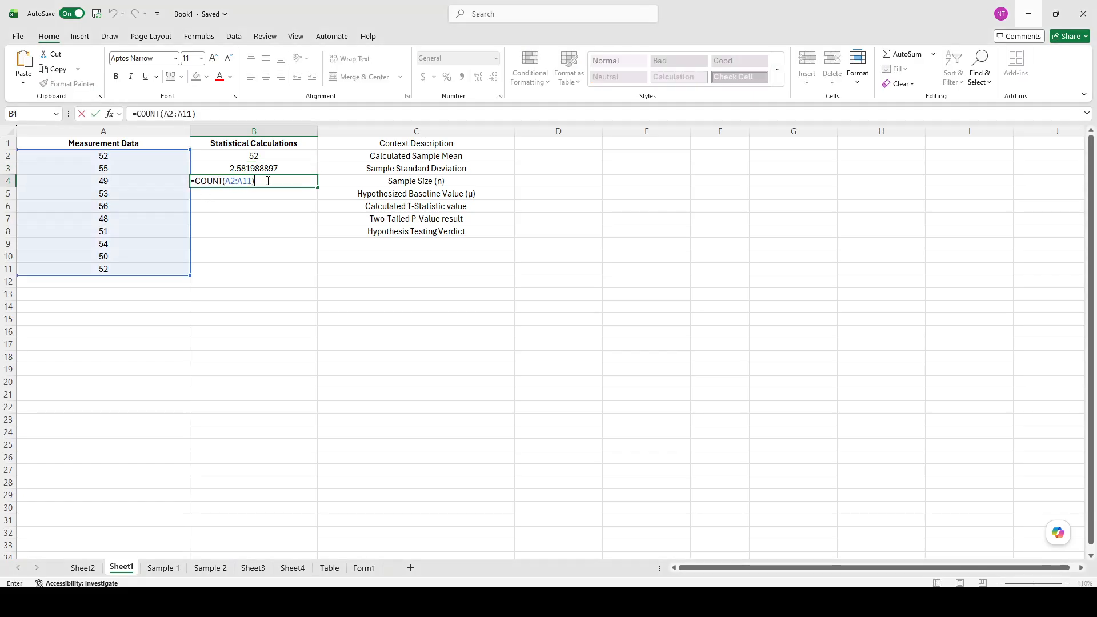
pyautogui.press('Return')
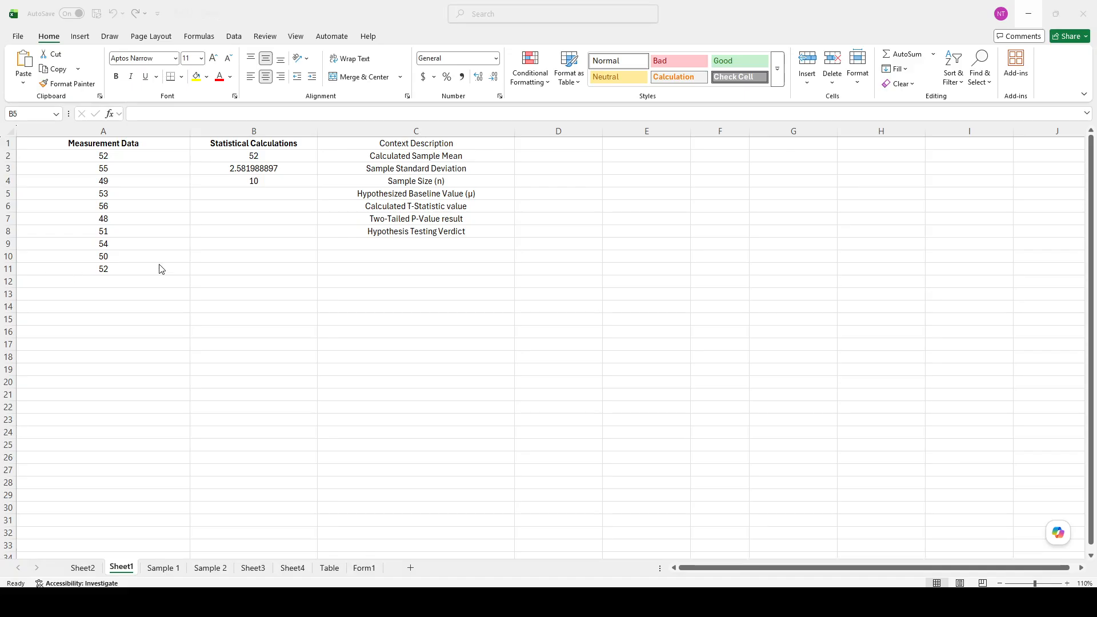
# Step: Enter 50 in B5 as the hypothesized baseline value
pyautogui.doubleClick(271, 195)
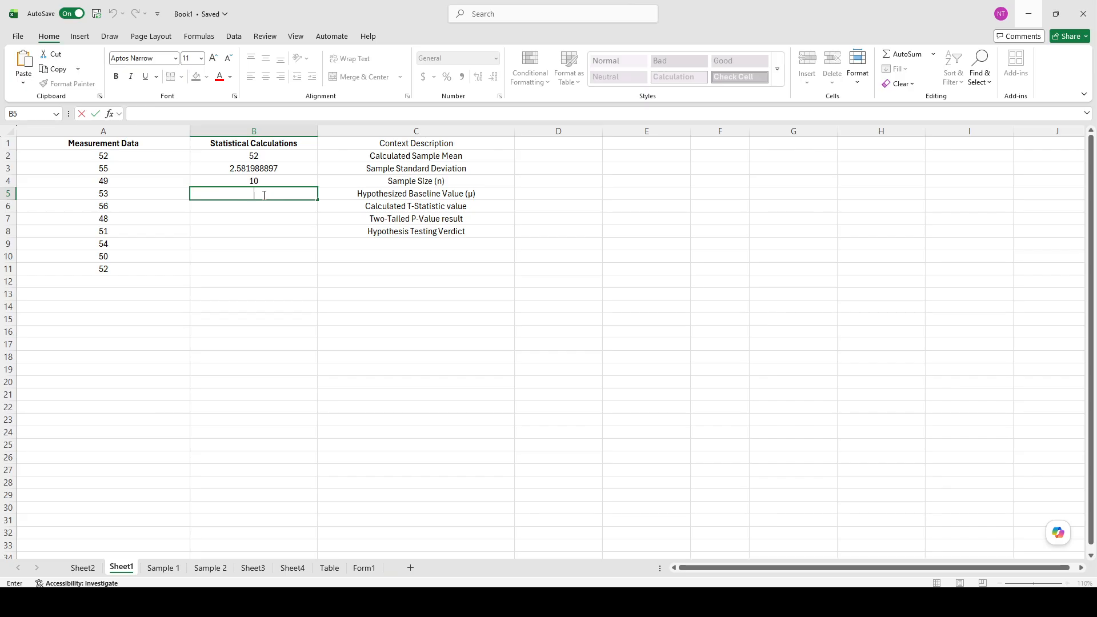
pyautogui.write('50')
pyautogui.press('Return')
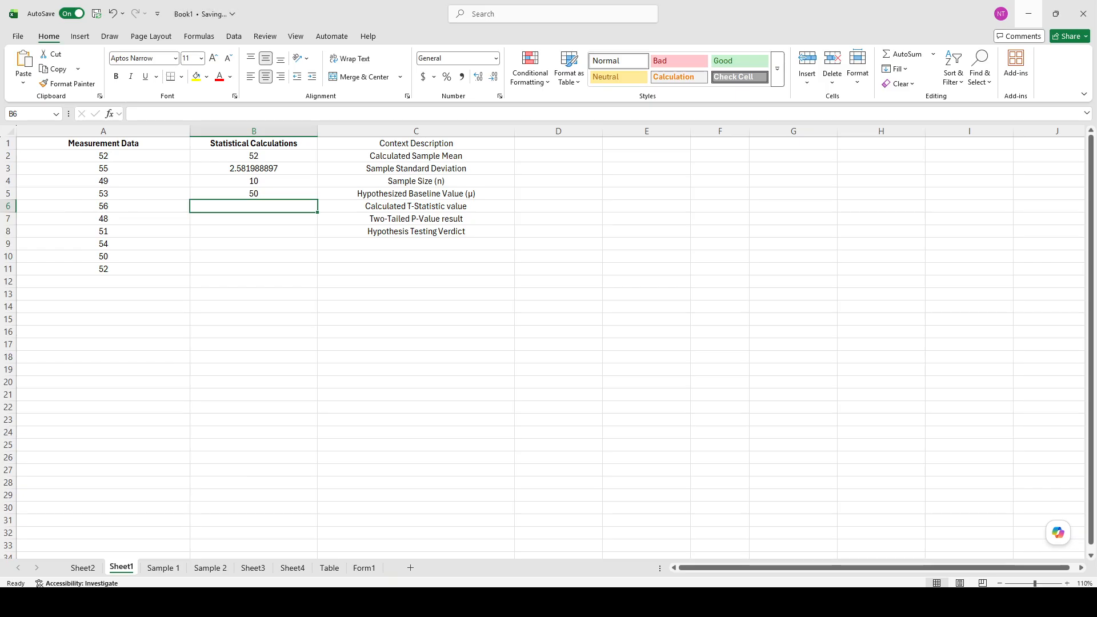
pyautogui.hotkey('alt', 'Tab')
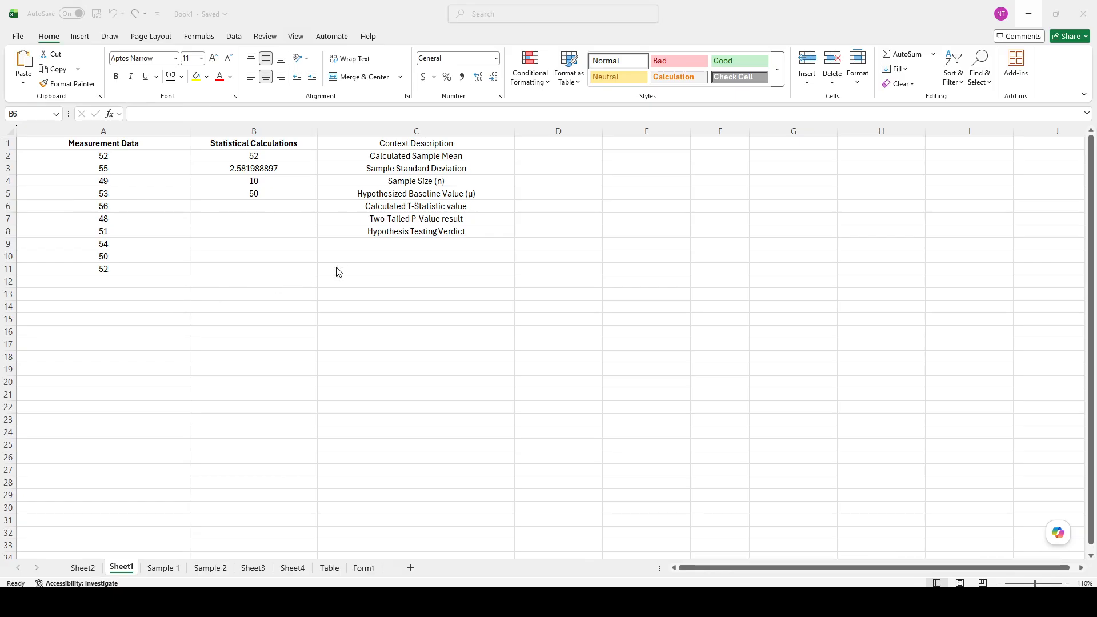
pyautogui.hotkey('alt', 'Tab')
pyautogui.click(320, 211)
pyautogui.doubleClick(260, 208)
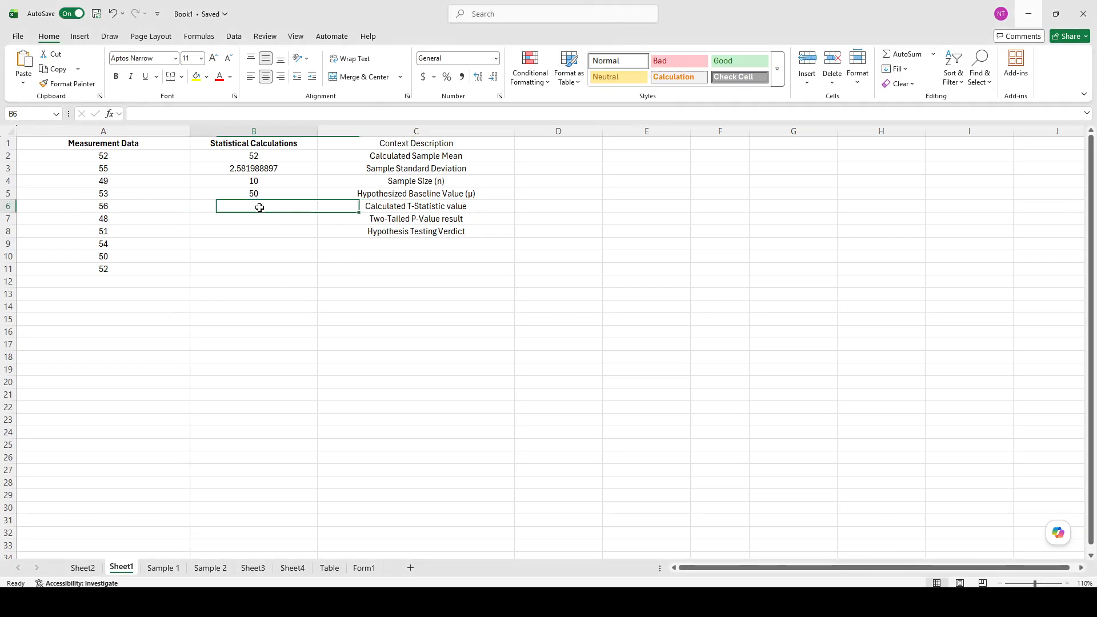
pyautogui.write('50')
pyautogui.doubleClick(289, 207)
pyautogui.press('BackSpace')
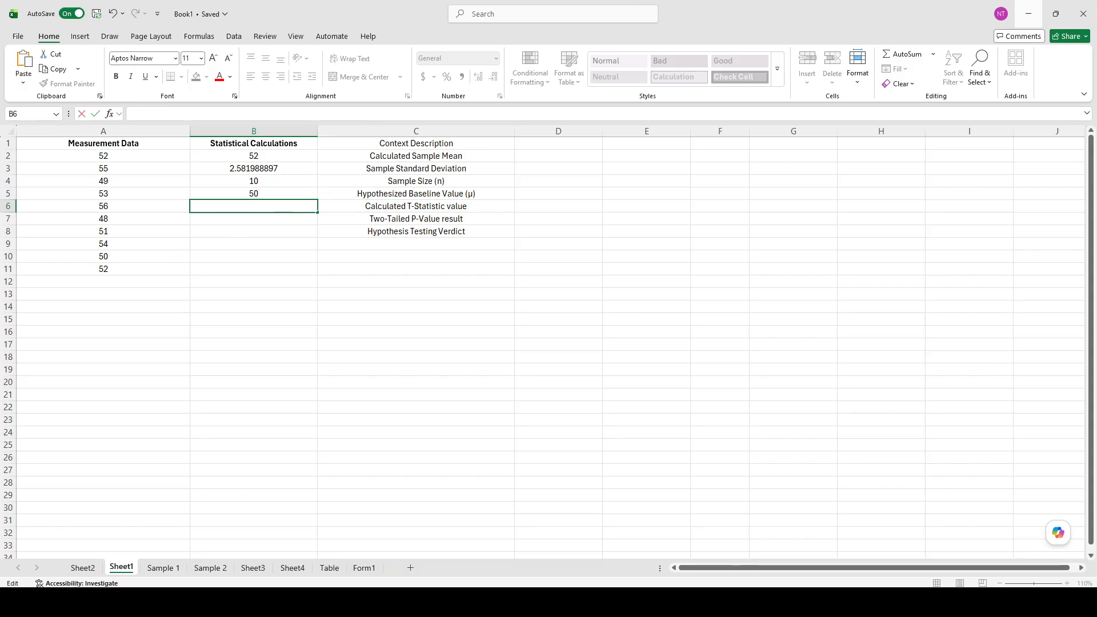
# Step: Enter the t-statistic formula =(B2-B5)/(B3/SQRT(B4)) in B6
pyautogui.hotkey('alt', 'Tab')
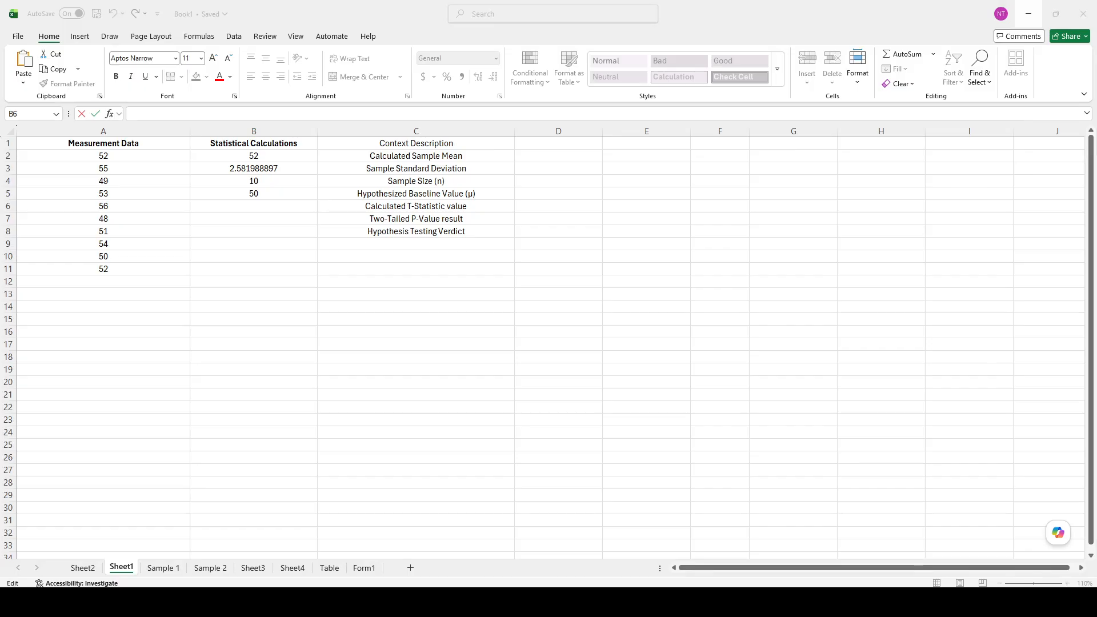
pyautogui.click(303, 232)
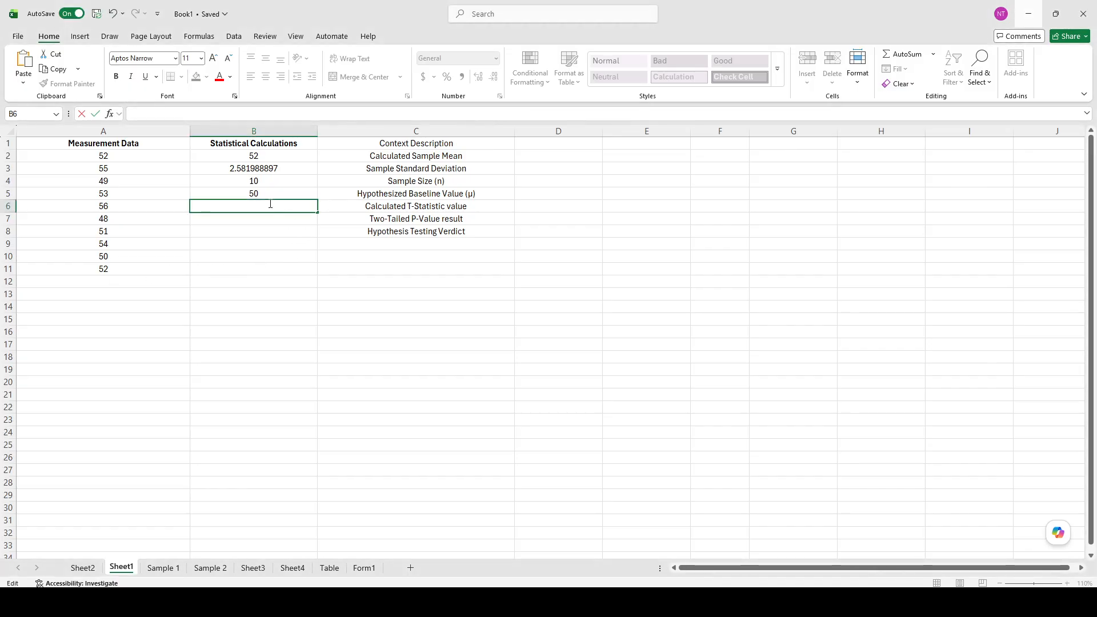
pyautogui.write('=(B2-B5)/(B3/SQRT(B4))')
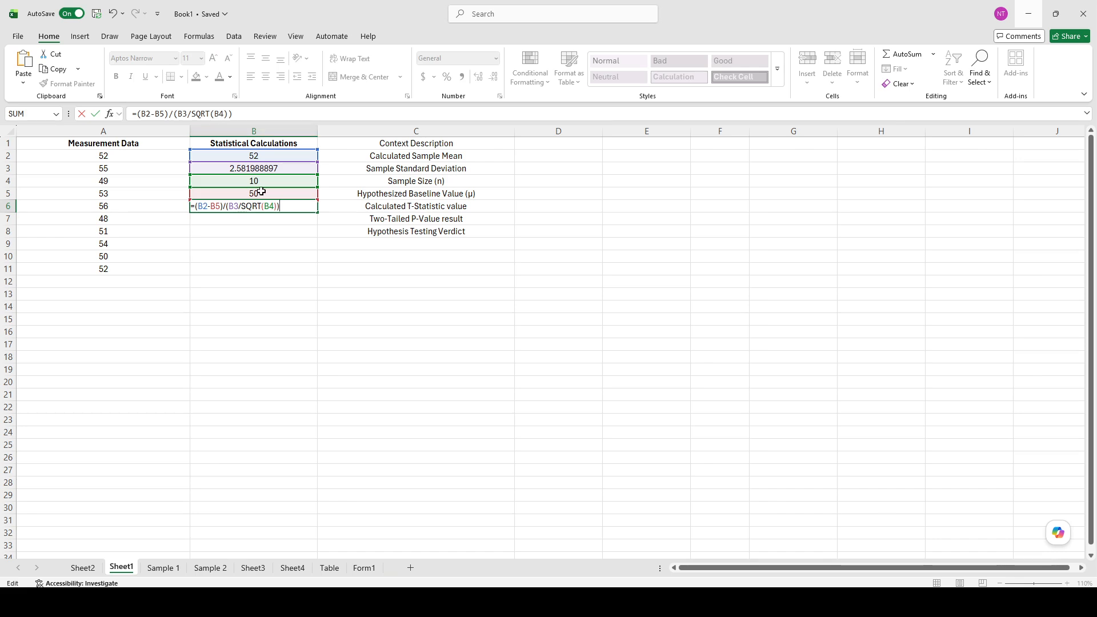
pyautogui.click(266, 206)
pyautogui.click(243, 207)
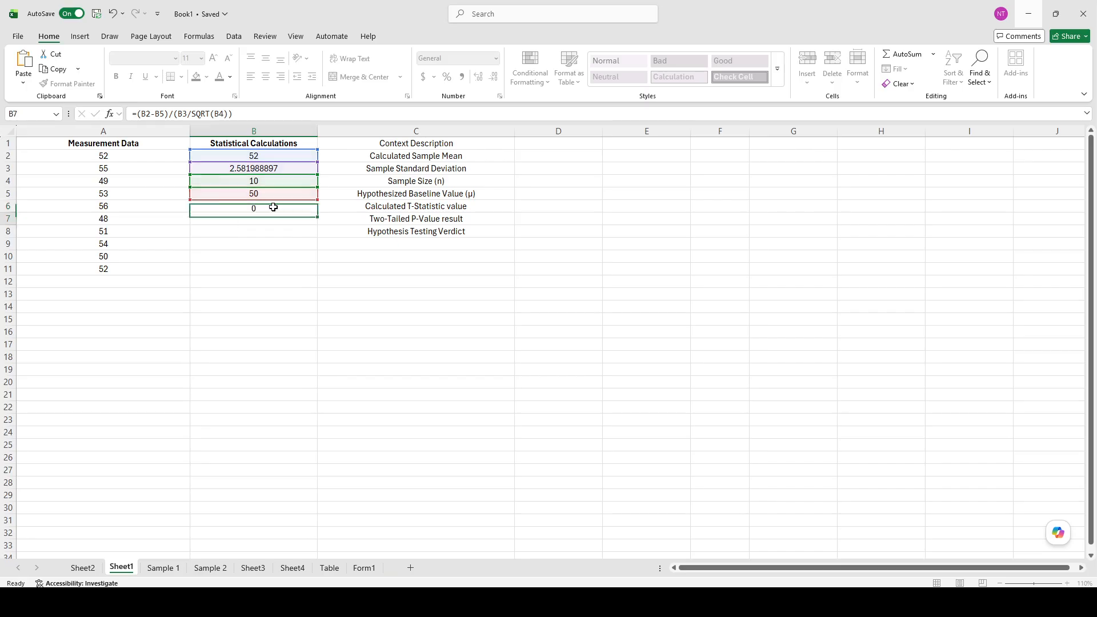
pyautogui.press('Return')
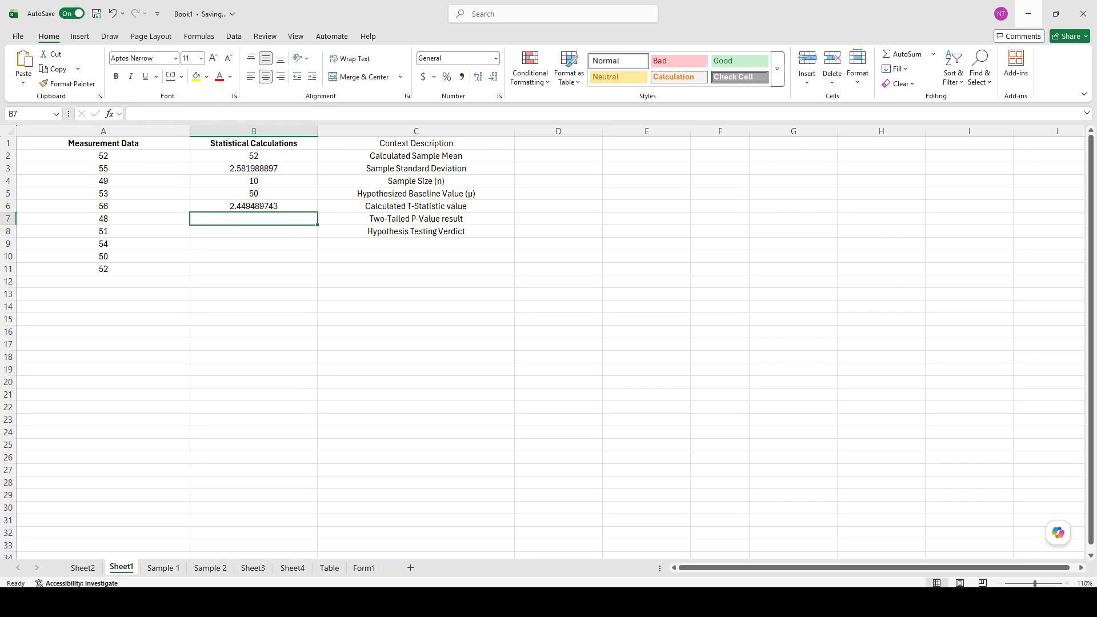
# Step: Enter the two-tailed p-value formula =T.DIST.2T(ABS(B6),B4-1) in B7
pyautogui.hotkey('alt', 'Tab')
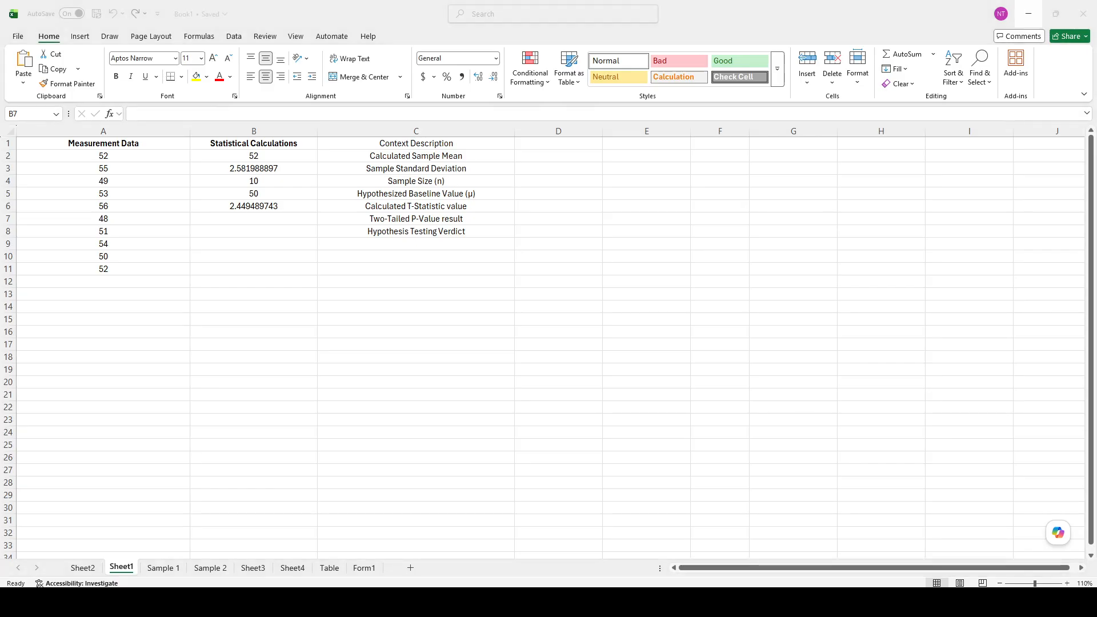
pyautogui.hotkey('alt', 'Tab')
pyautogui.click(365, 220)
pyautogui.click(286, 223)
pyautogui.doubleClick(280, 222)
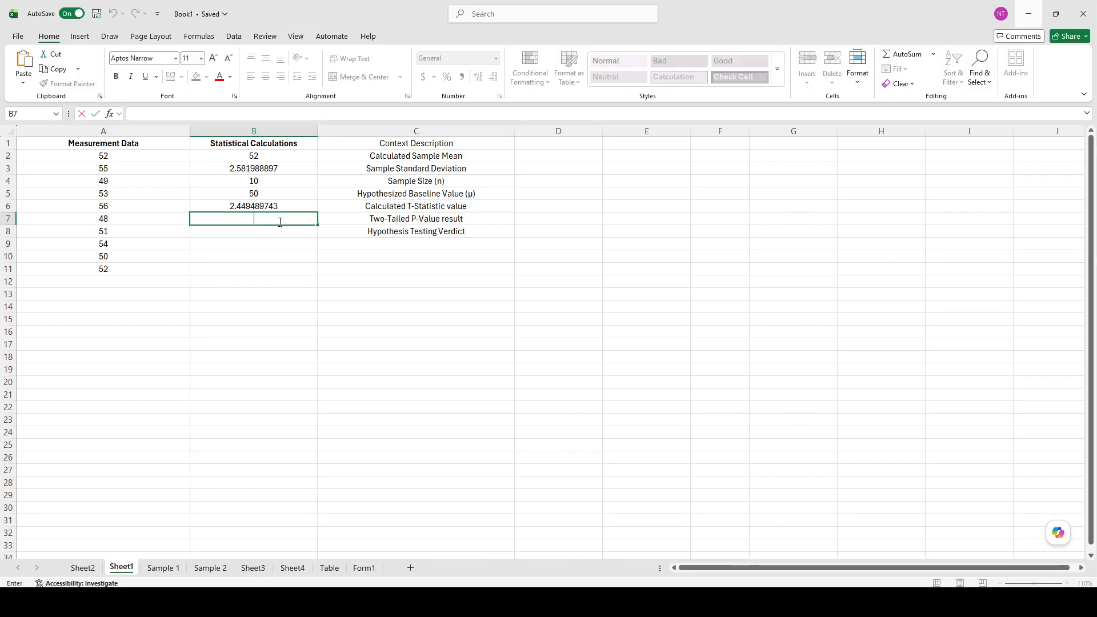
pyautogui.write('=T.DIST.2T(ABS(B6),B4-1)')
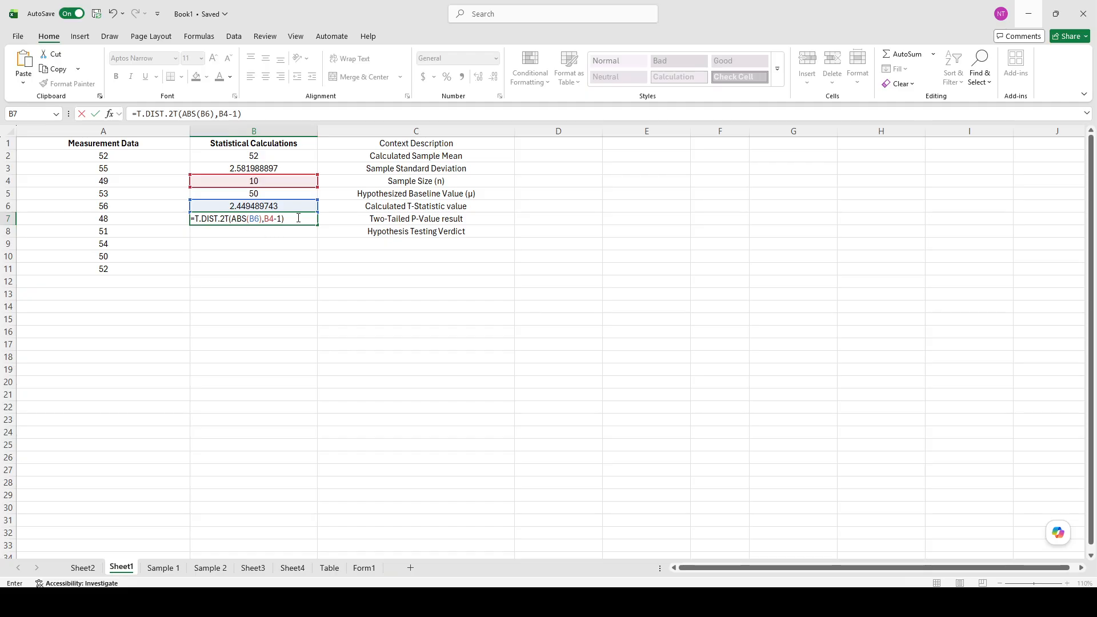
pyautogui.click(237, 218)
pyautogui.click(243, 219)
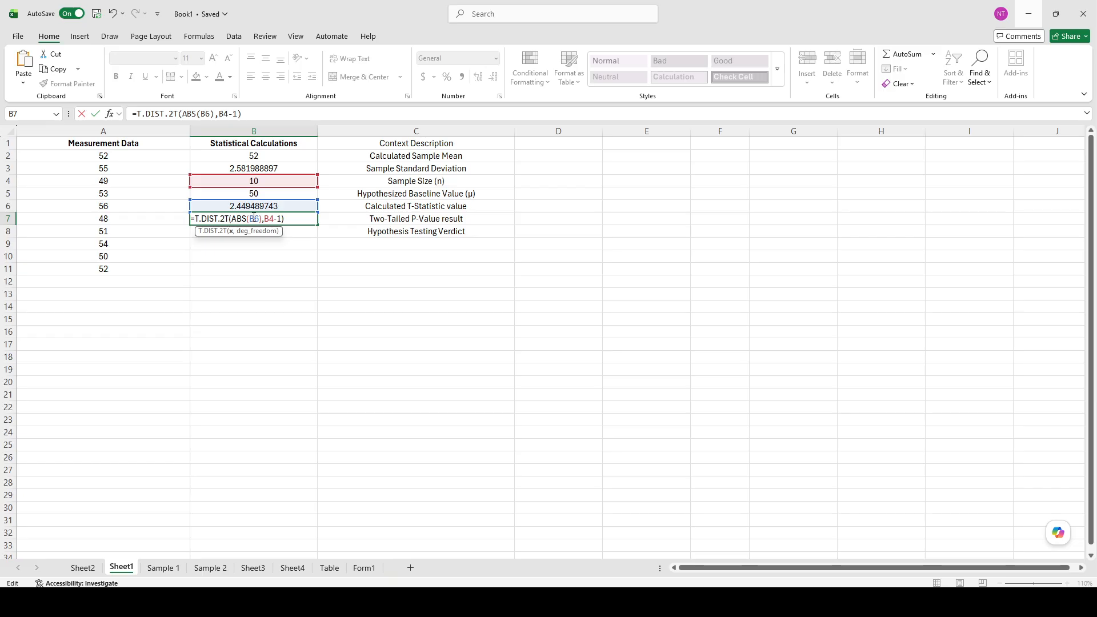
pyautogui.click(254, 218)
pyautogui.click(268, 218)
pyautogui.press('Return')
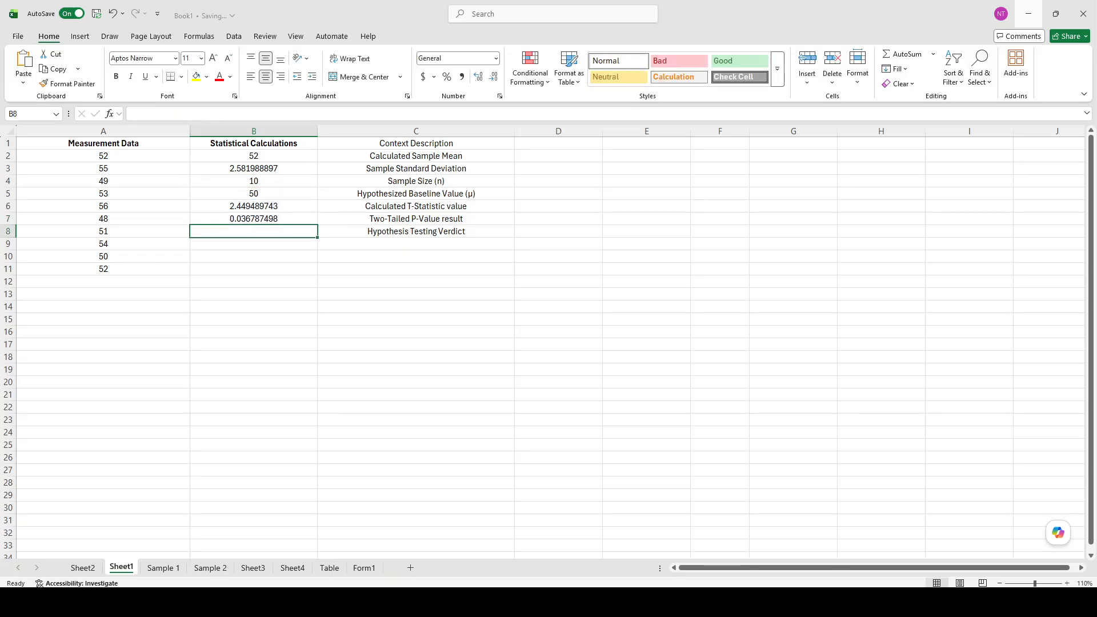
# Step: Enter =IF(B7<0.05,"Significant","Not Significant") in B8 as the hypothesis testing verdict
pyautogui.hotkey('alt', 'Tab')
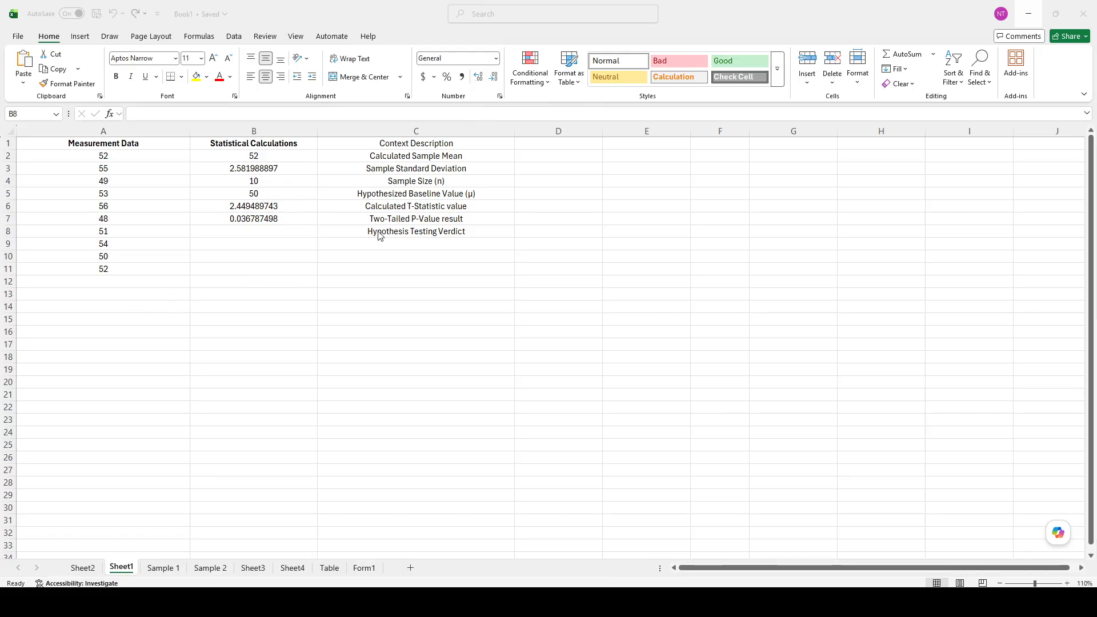
pyautogui.click(285, 233)
pyautogui.write('=IF(B7<0.05,"Significant","Not Significant")')
pyautogui.press('Return')
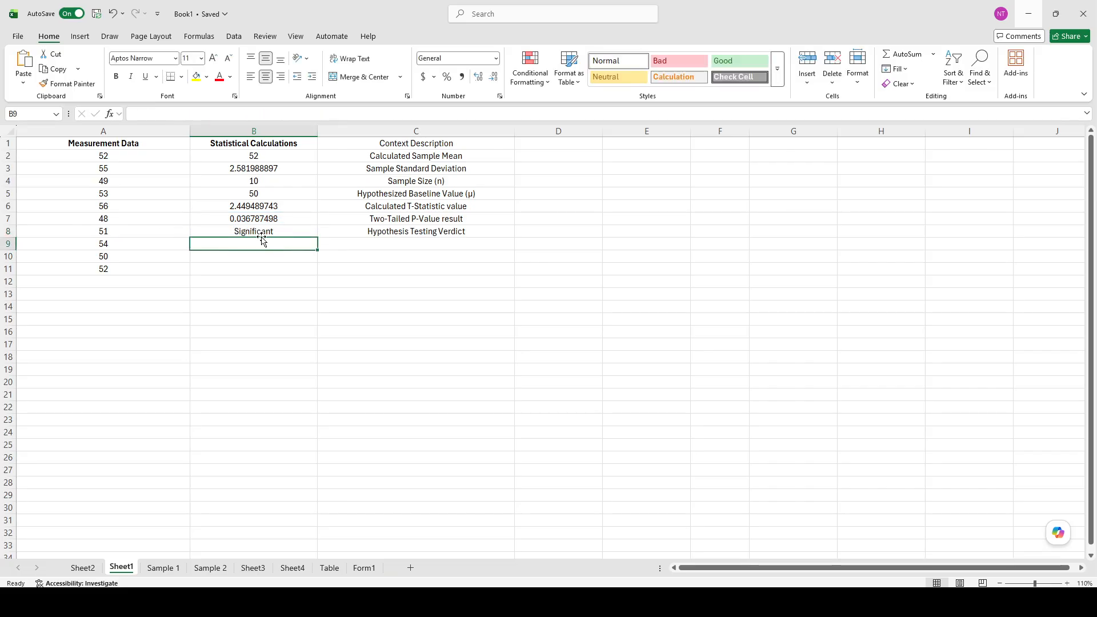
pyautogui.click(270, 231)
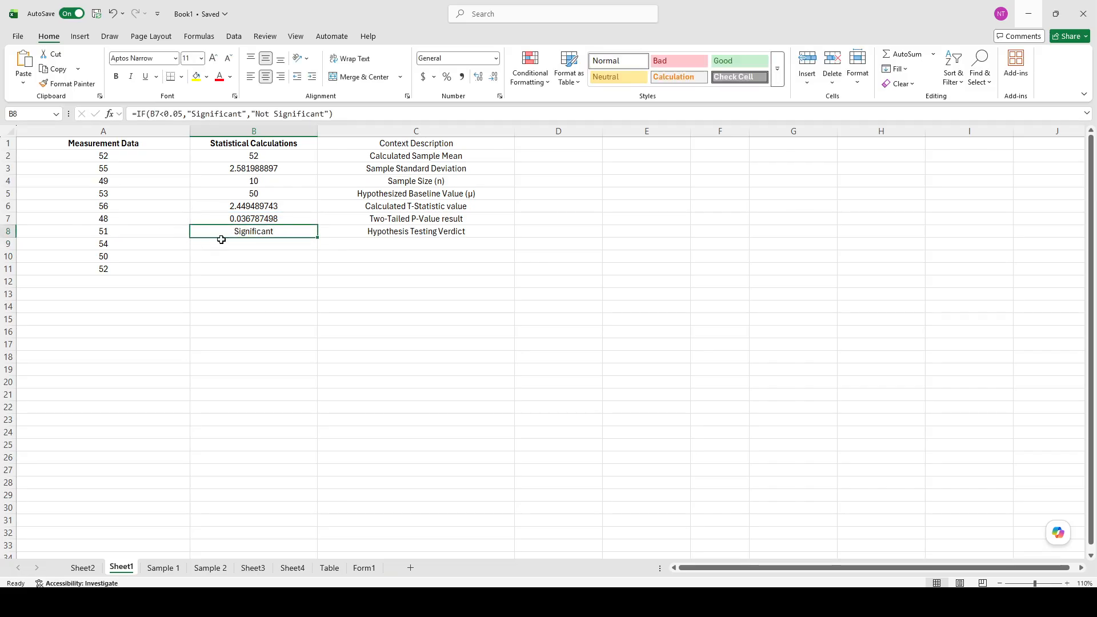